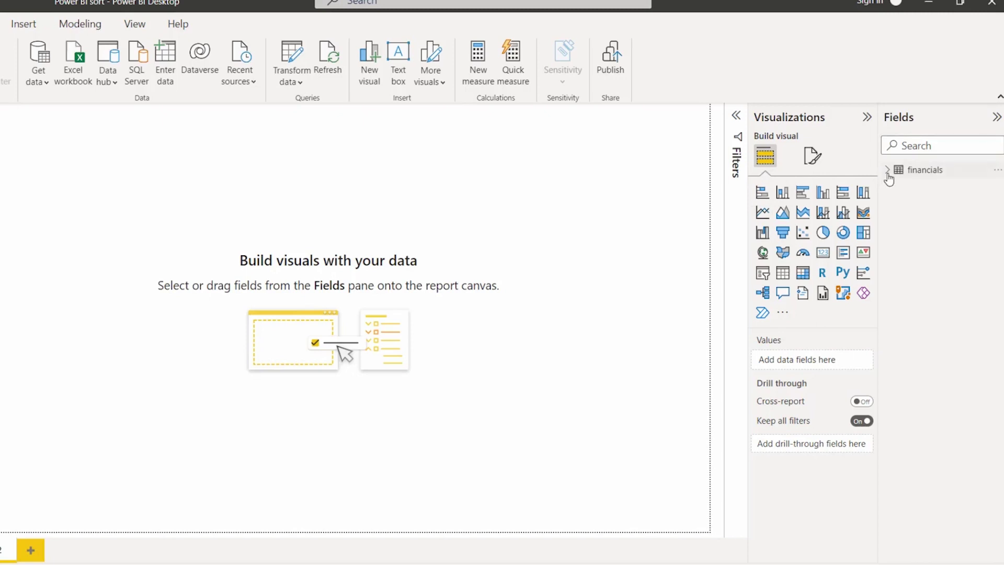
Step: Add a line chart of Sales by Product category and enlarge it on the canvas
{"action": "left_click", "coordinate": [759, 217]}
{"action": "left_click_drag", "start_coordinate": [74, 217], "coordinate": [706, 488]}
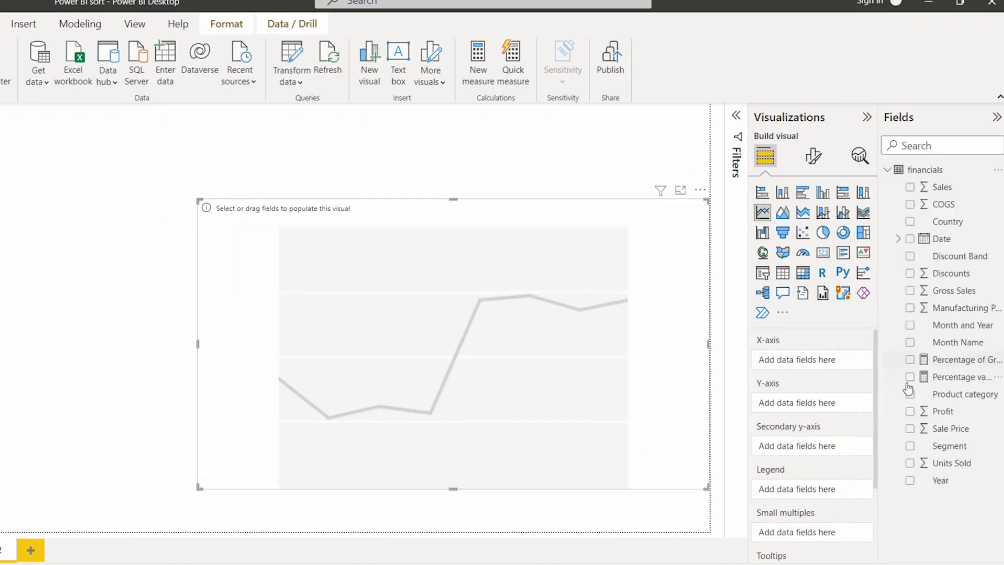
{"action": "left_click_drag", "start_coordinate": [959, 397], "coordinate": [826, 361]}
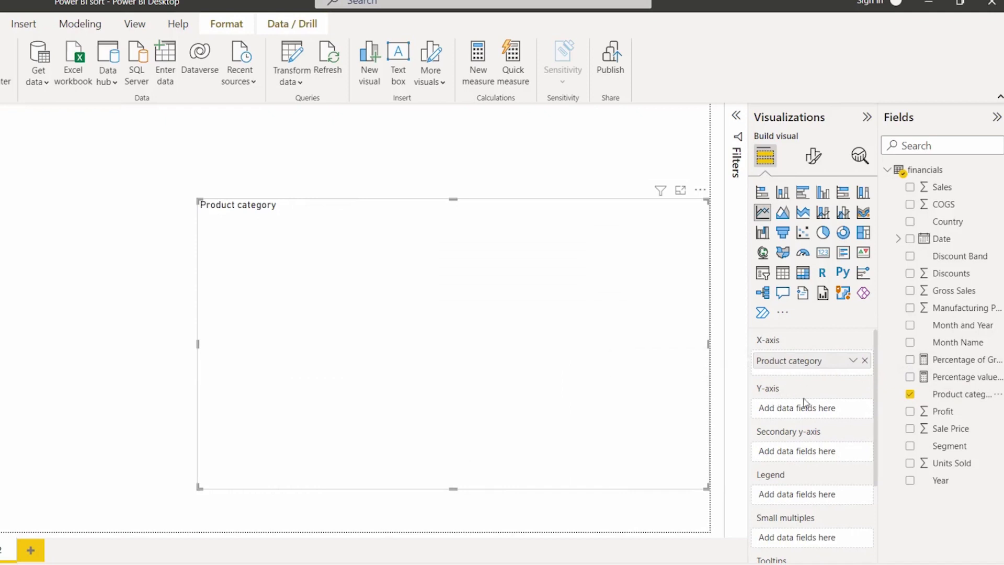
{"action": "left_click_drag", "start_coordinate": [950, 187], "coordinate": [827, 407]}
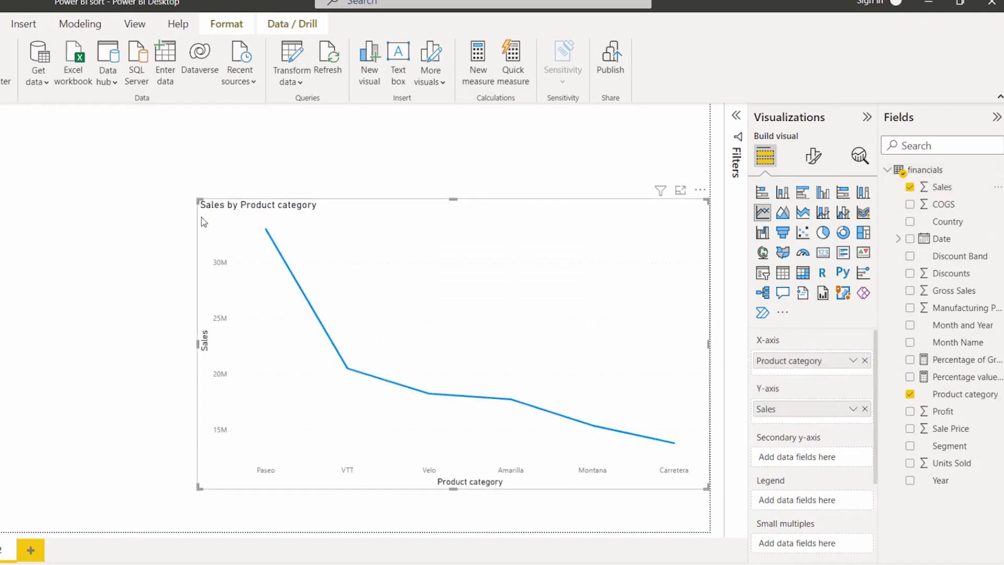
{"action": "left_click_drag", "start_coordinate": [199, 201], "coordinate": [170, 126]}
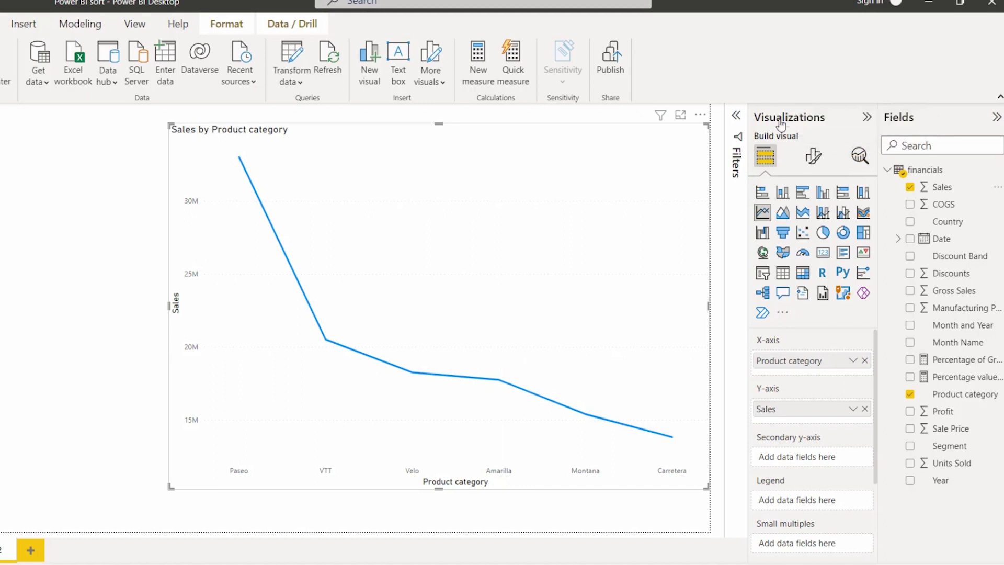
{"action": "left_click", "coordinate": [858, 155]}
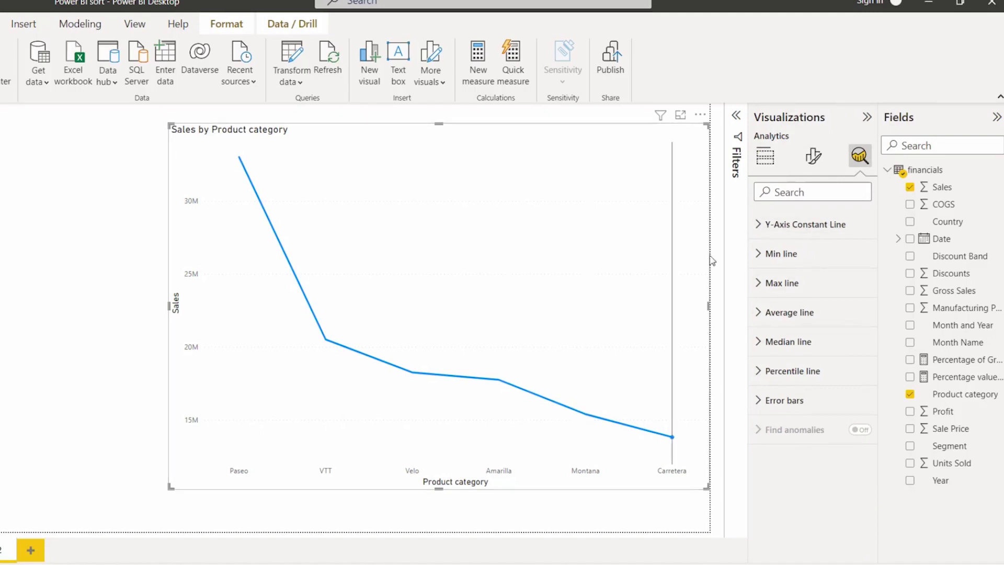
{"action": "left_click", "coordinate": [774, 163]}
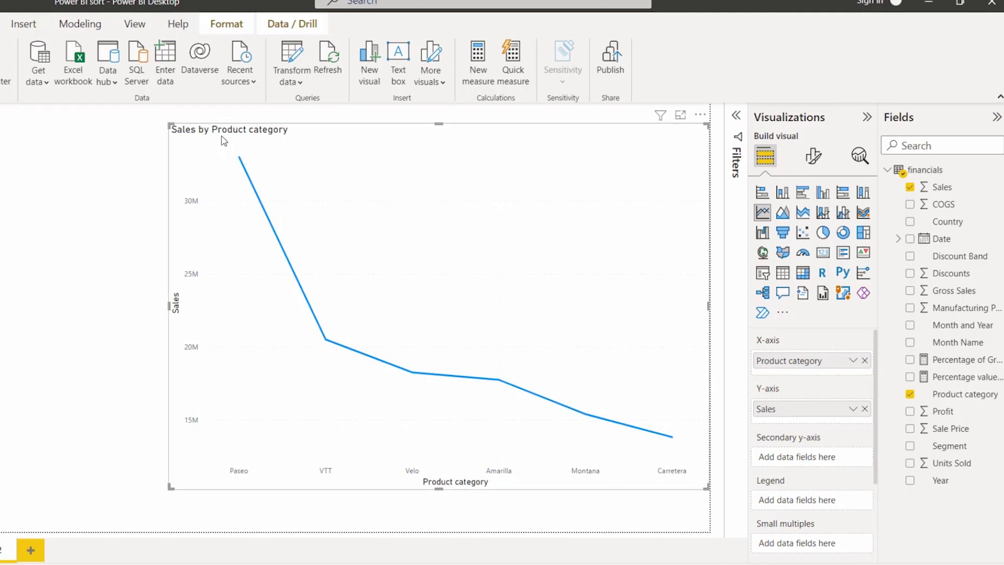
Step: Replace Product category with Date, keeping only Year and Month, and enlarge the chart
{"action": "left_click", "coordinate": [865, 360]}
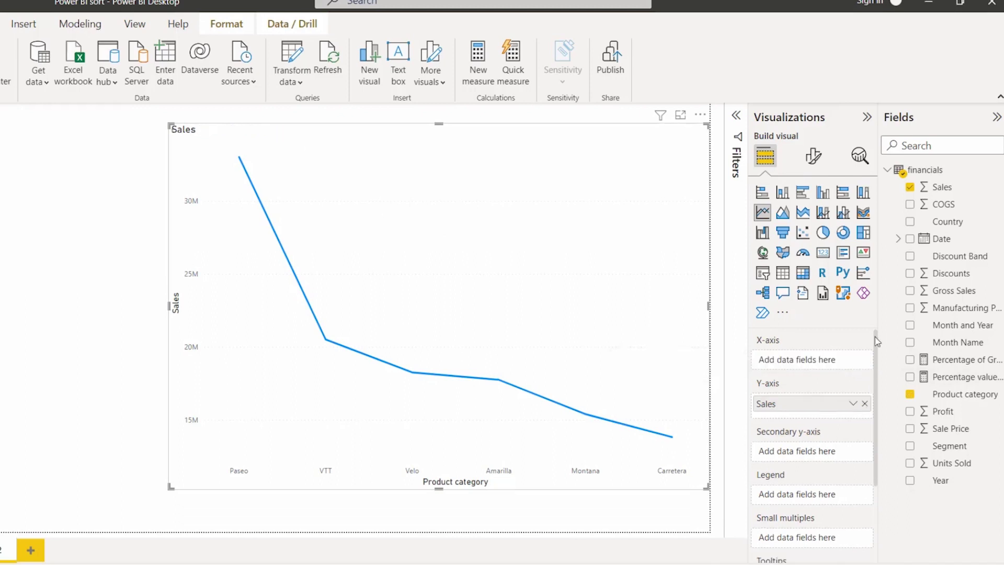
{"action": "left_click_drag", "start_coordinate": [946, 238], "coordinate": [825, 358]}
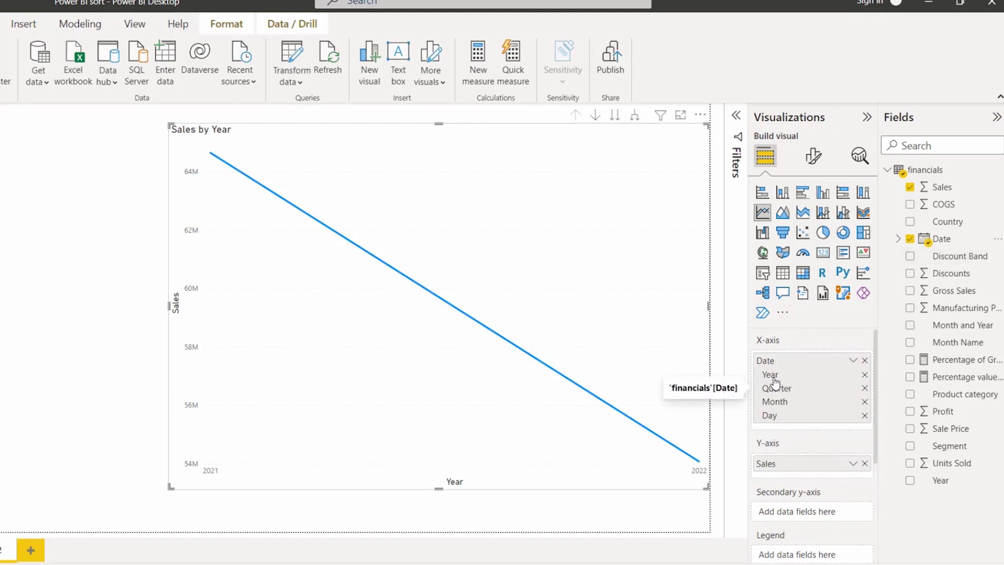
{"action": "left_click", "coordinate": [865, 389]}
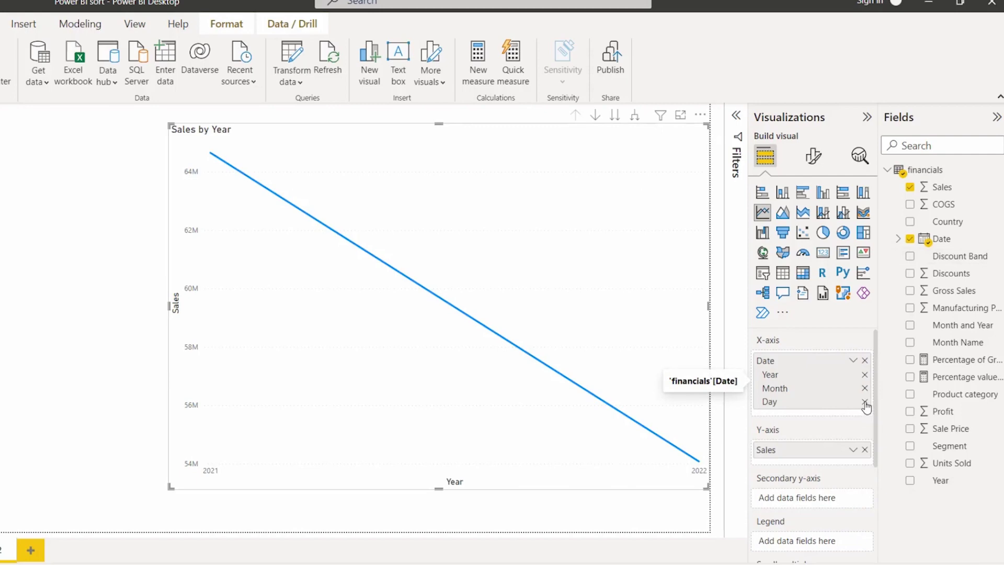
{"action": "left_click", "coordinate": [864, 402]}
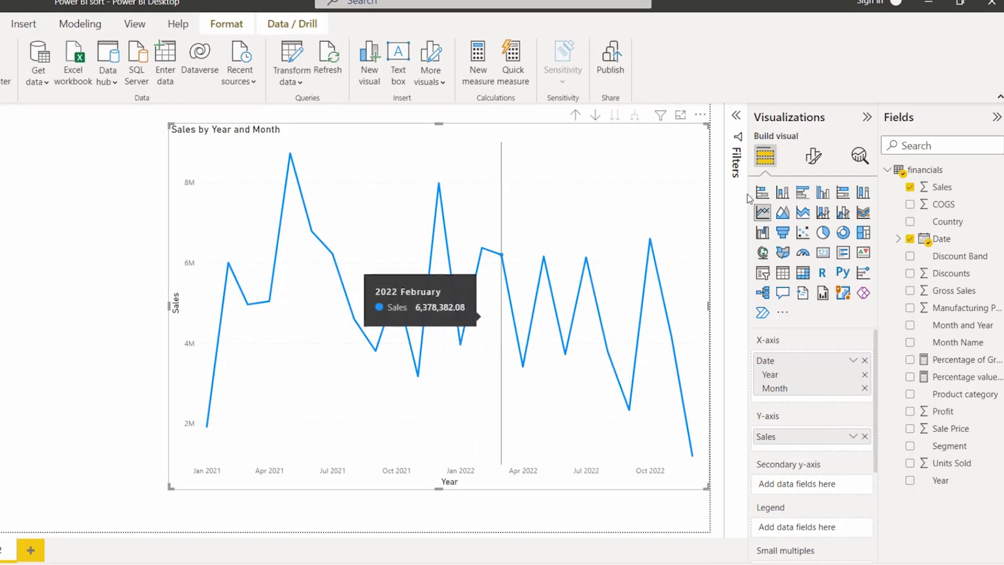
{"action": "left_click_drag", "start_coordinate": [170, 487], "coordinate": [112, 530]}
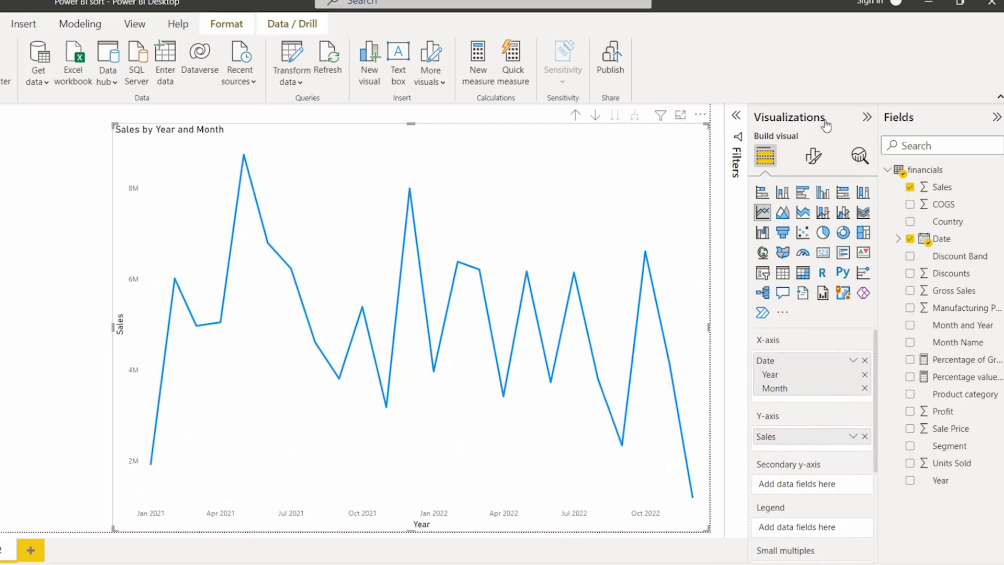
Step: Turn on the Sales forecast in the Analytics pane and expand its Options settings
{"action": "left_click", "coordinate": [855, 161]}
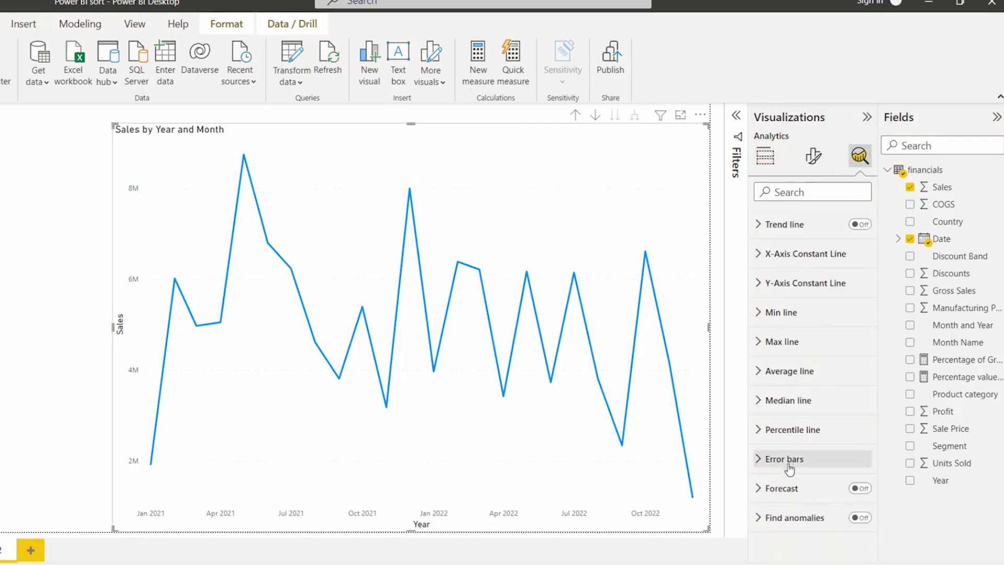
{"action": "left_click", "coordinate": [861, 491]}
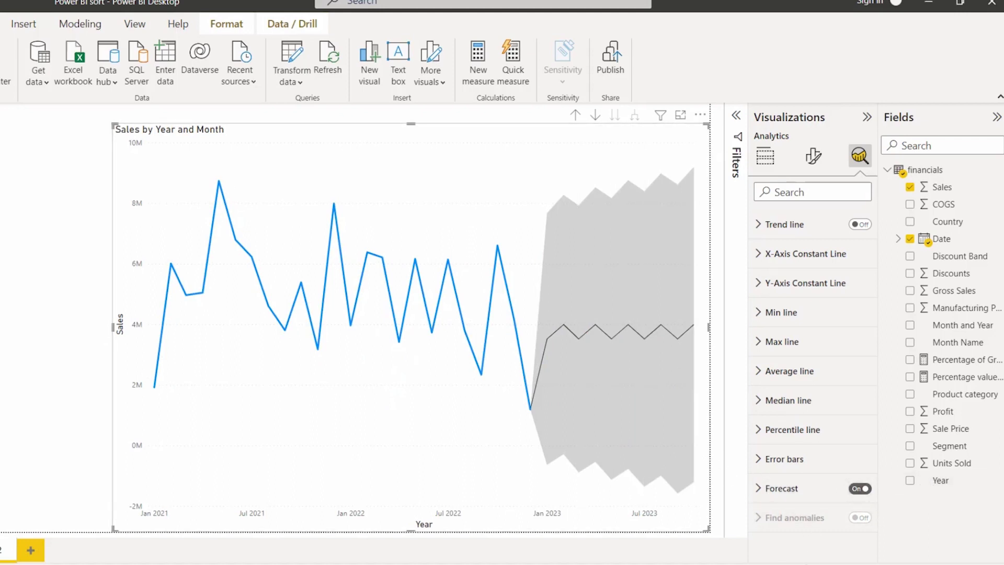
{"action": "left_click", "coordinate": [781, 487]}
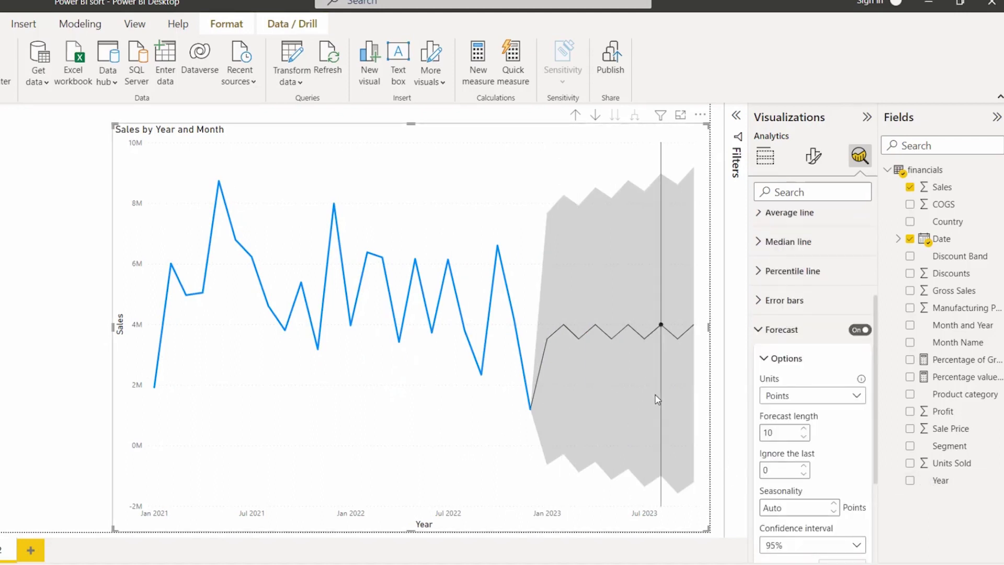
{"action": "scroll", "coordinate": [784, 451], "scroll_direction": "up", "scroll_amount": 1}
{"action": "left_click", "coordinate": [787, 430]}
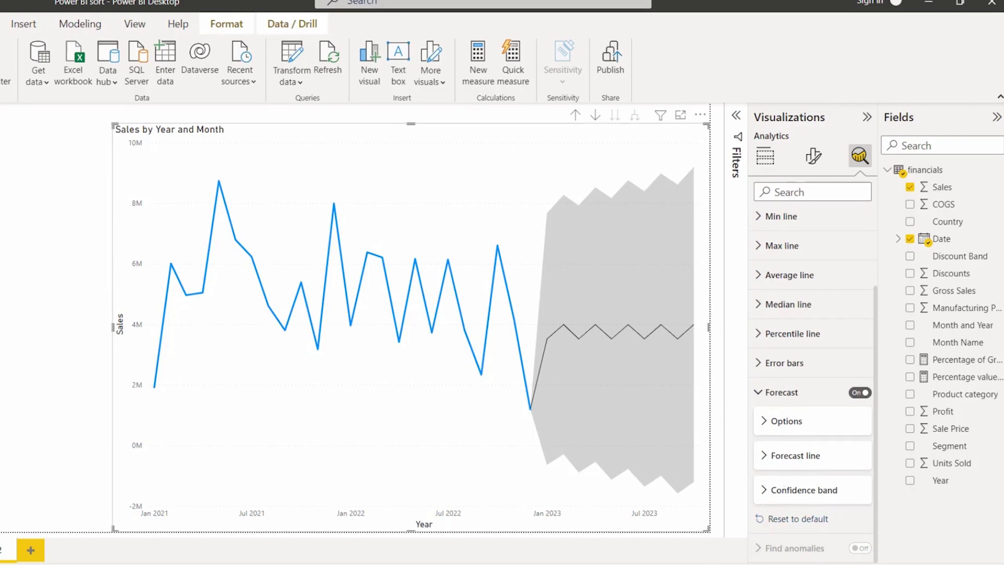
{"action": "left_click", "coordinate": [786, 420]}
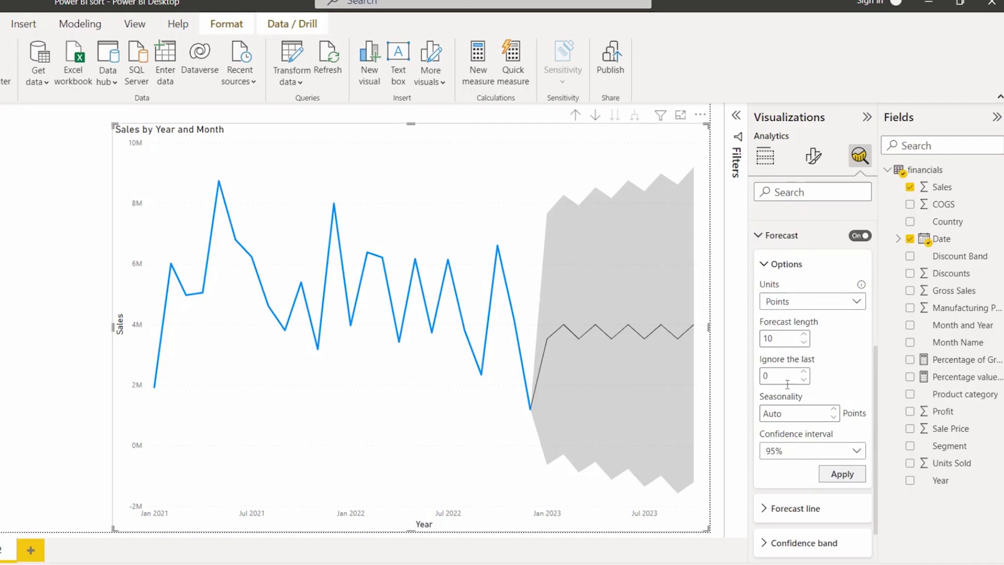
Step: Apply a forecast length of 12, keeping Points as the units
{"action": "left_click", "coordinate": [834, 413]}
{"action": "left_click", "coordinate": [819, 306]}
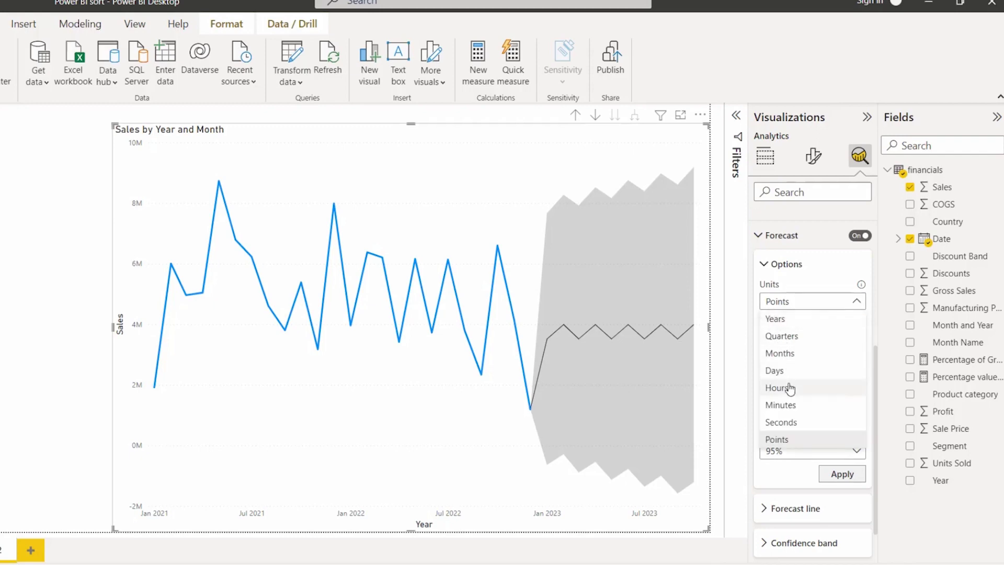
{"action": "left_click", "coordinate": [808, 302]}
{"action": "left_click", "coordinate": [807, 304]}
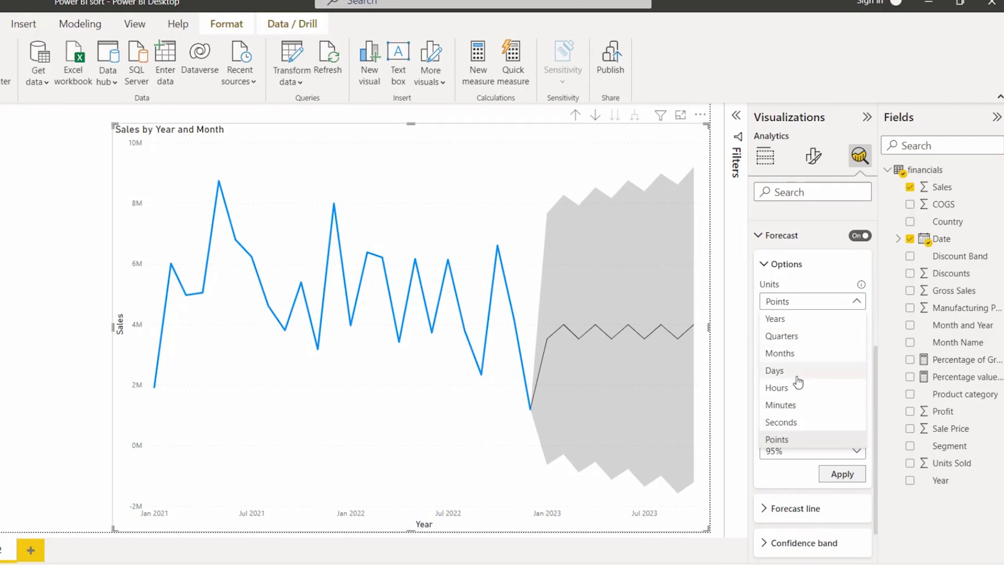
{"action": "left_click", "coordinate": [779, 439]}
{"action": "left_click", "coordinate": [843, 474]}
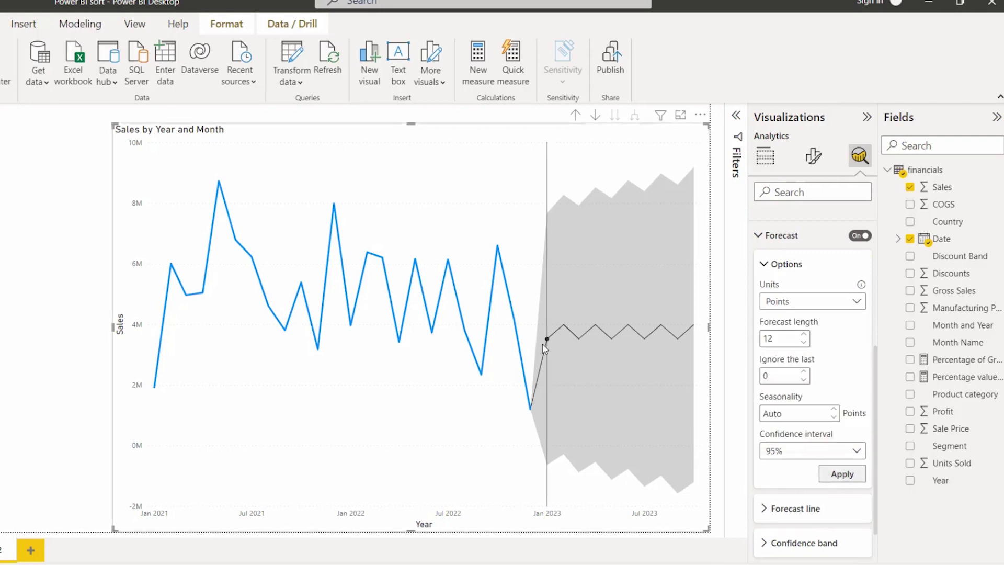
{"action": "left_click", "coordinate": [843, 474]}
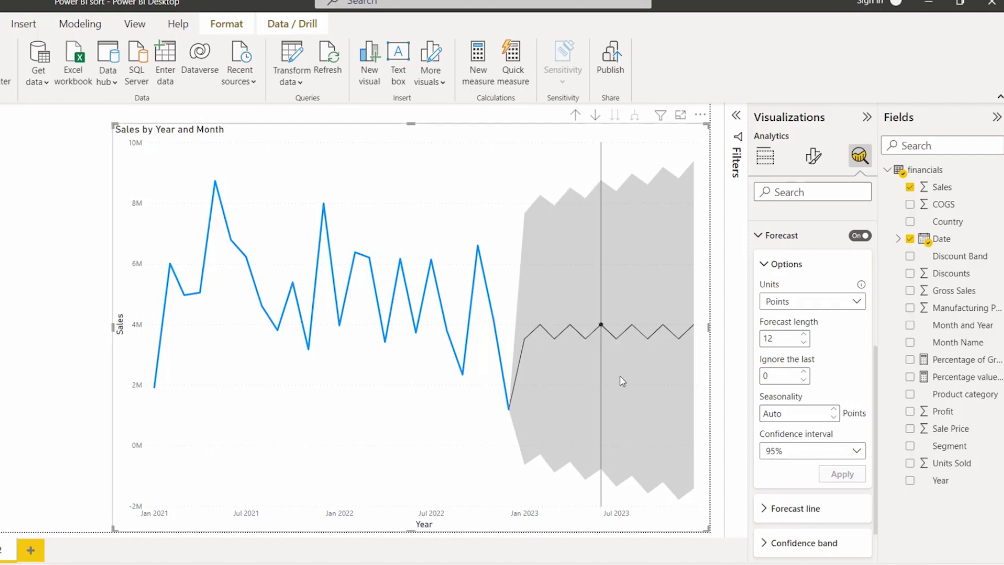
{"action": "left_click", "coordinate": [795, 508]}
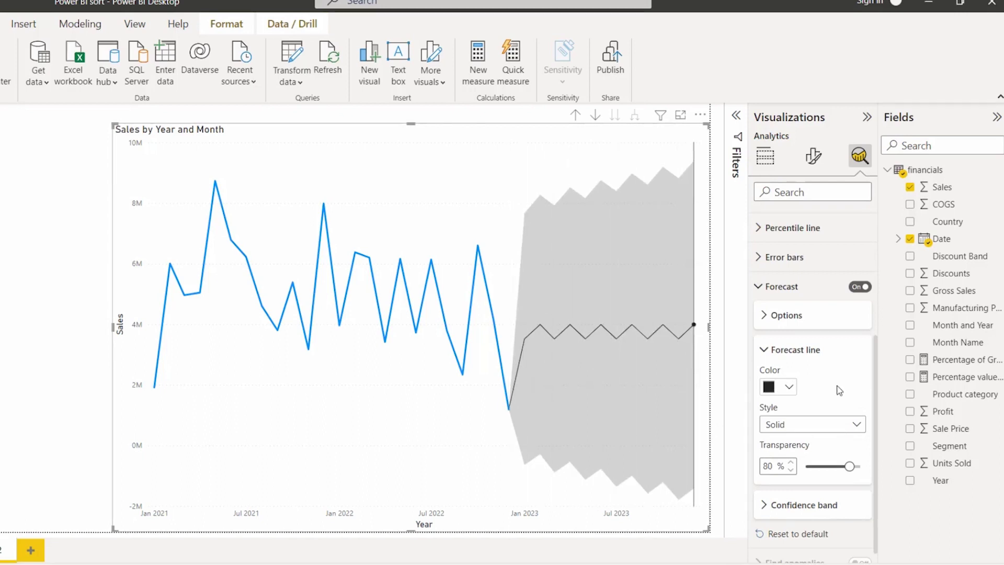
Step: Make the forecast line purple and dashed
{"action": "left_click", "coordinate": [790, 390]}
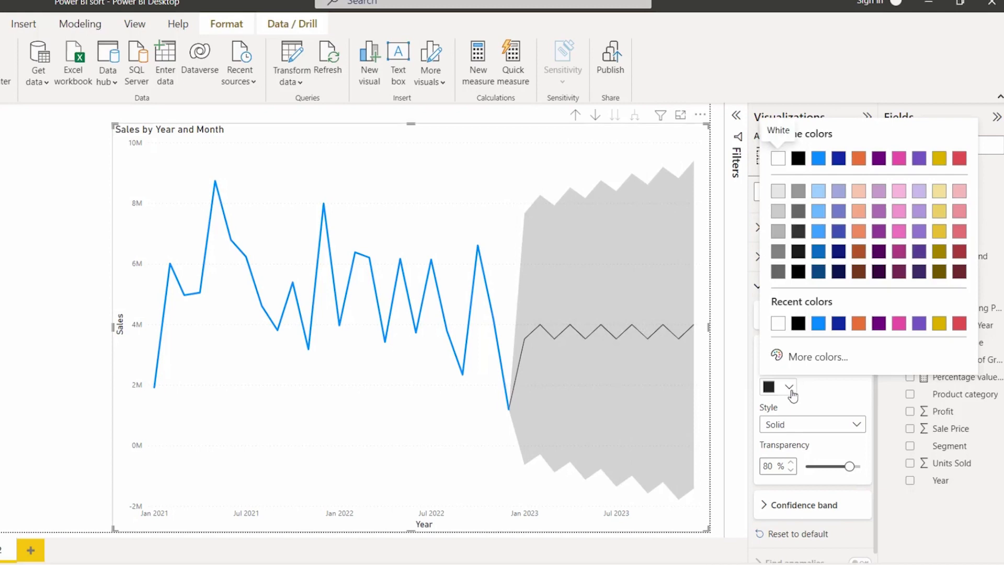
{"action": "left_click", "coordinate": [879, 231]}
{"action": "left_click", "coordinate": [802, 426]}
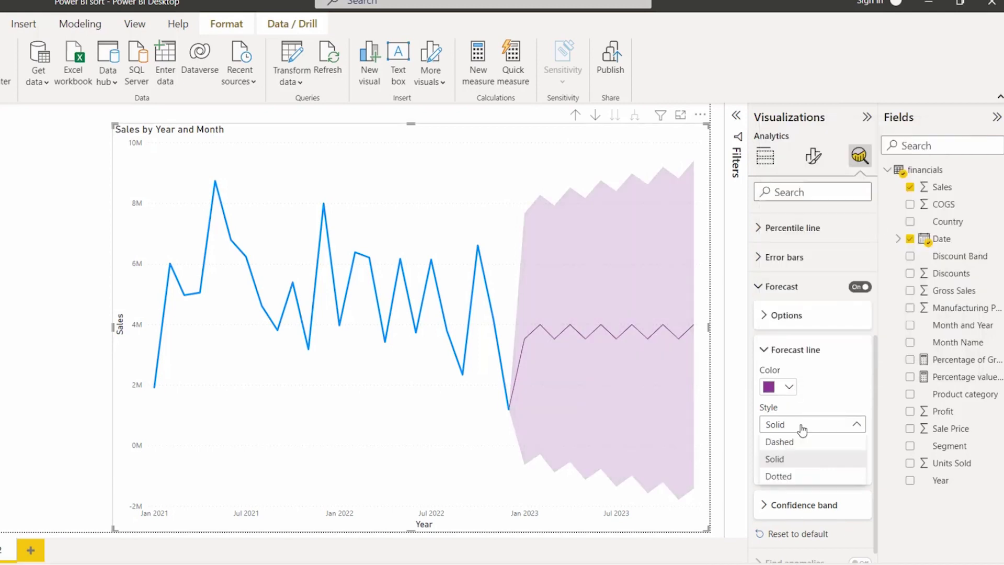
{"action": "left_click", "coordinate": [779, 443]}
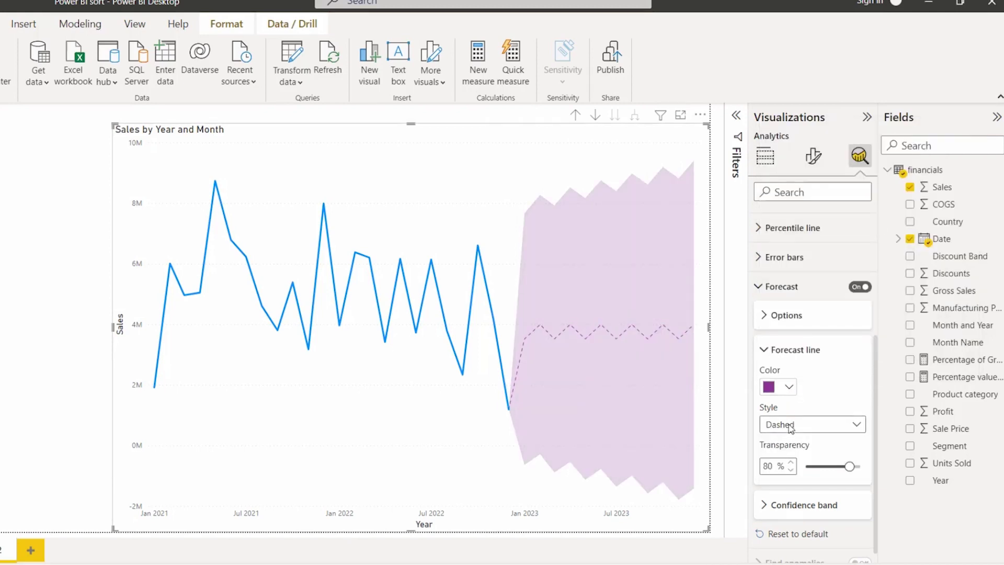
{"action": "left_click", "coordinate": [790, 429]}
{"action": "left_click", "coordinate": [792, 458]}
{"action": "left_click", "coordinate": [796, 429]}
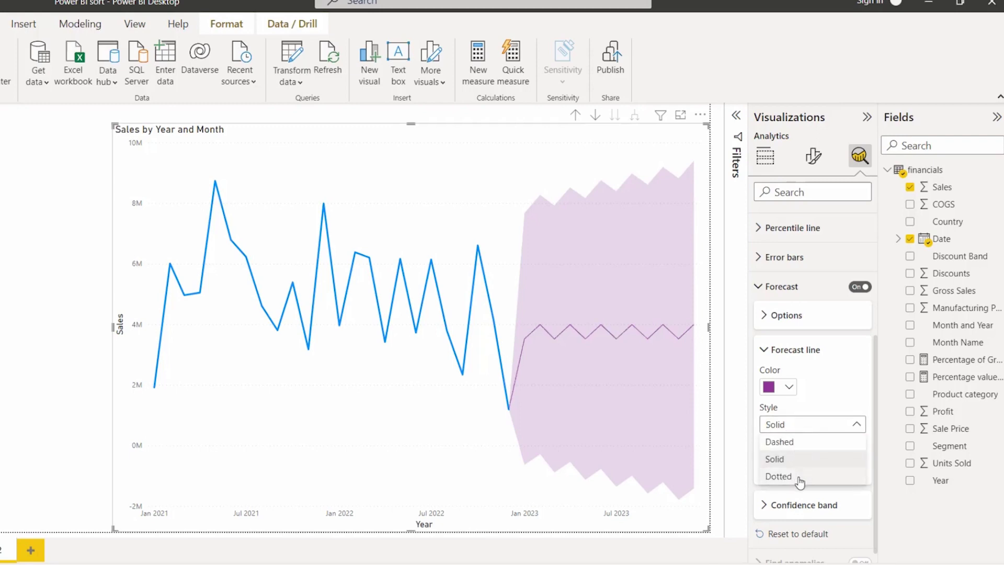
{"action": "left_click", "coordinate": [779, 441]}
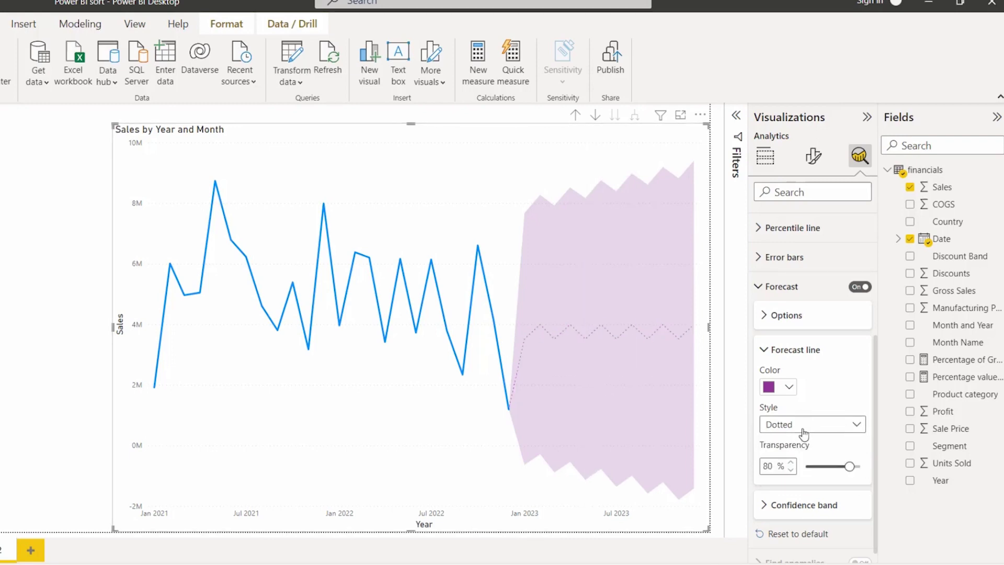
Step: Set the forecast line transparency to 86%
{"action": "scroll", "coordinate": [805, 423], "scroll_direction": "down", "scroll_amount": 1}
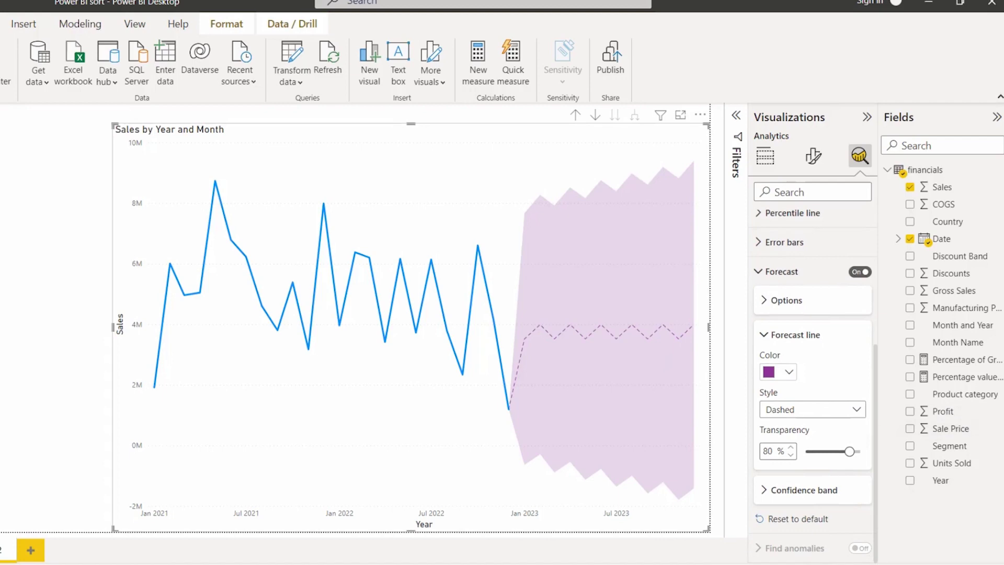
{"action": "mouse_move", "coordinate": [849, 451]}
{"action": "left_mouse_down"}
{"action": "mouse_move", "coordinate": [825, 451]}
{"action": "mouse_move", "coordinate": [853, 453]}
{"action": "left_mouse_up"}
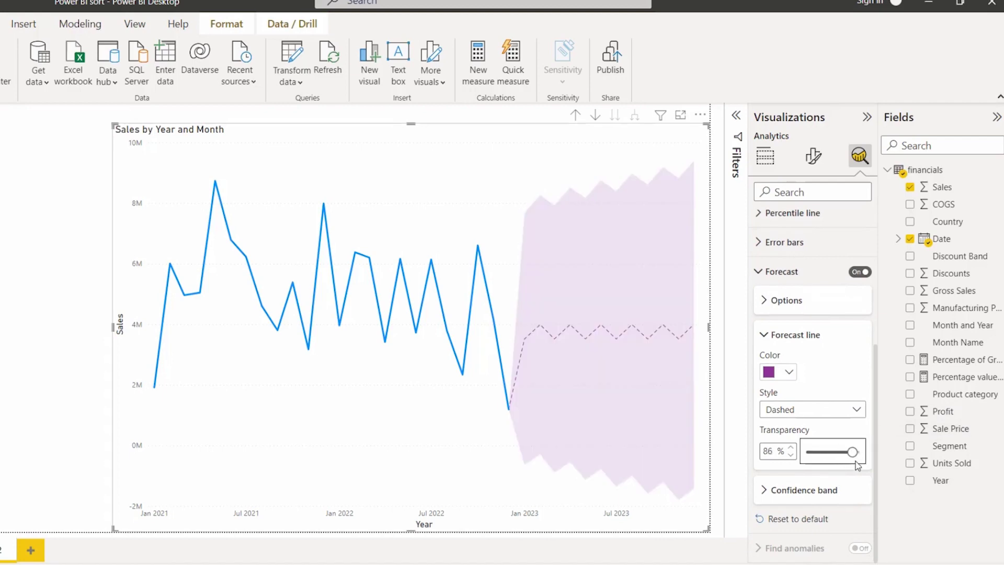
{"action": "left_click", "coordinate": [823, 490]}
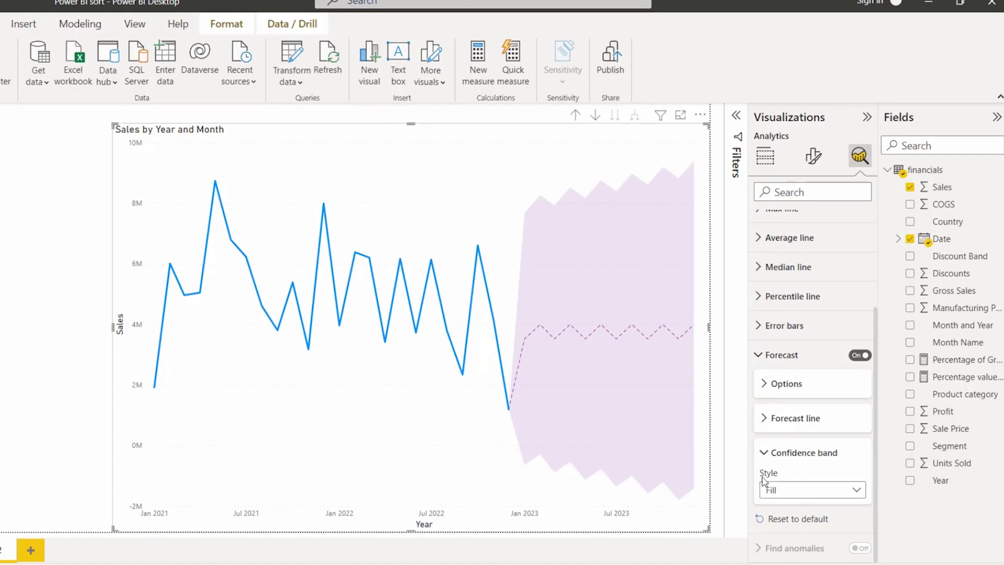
{"action": "left_click", "coordinate": [783, 499]}
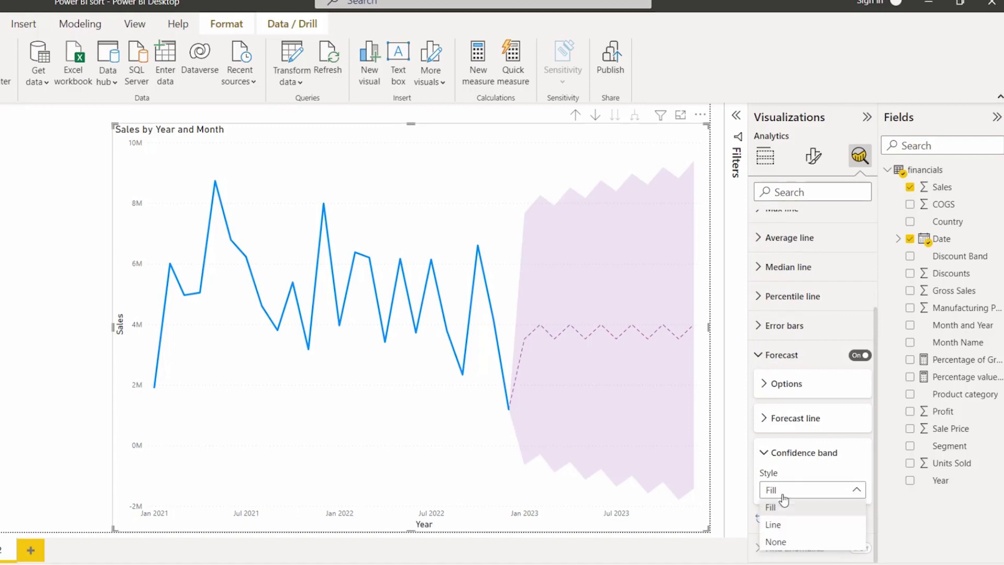
{"action": "left_click", "coordinate": [783, 526]}
{"action": "left_click", "coordinate": [784, 494]}
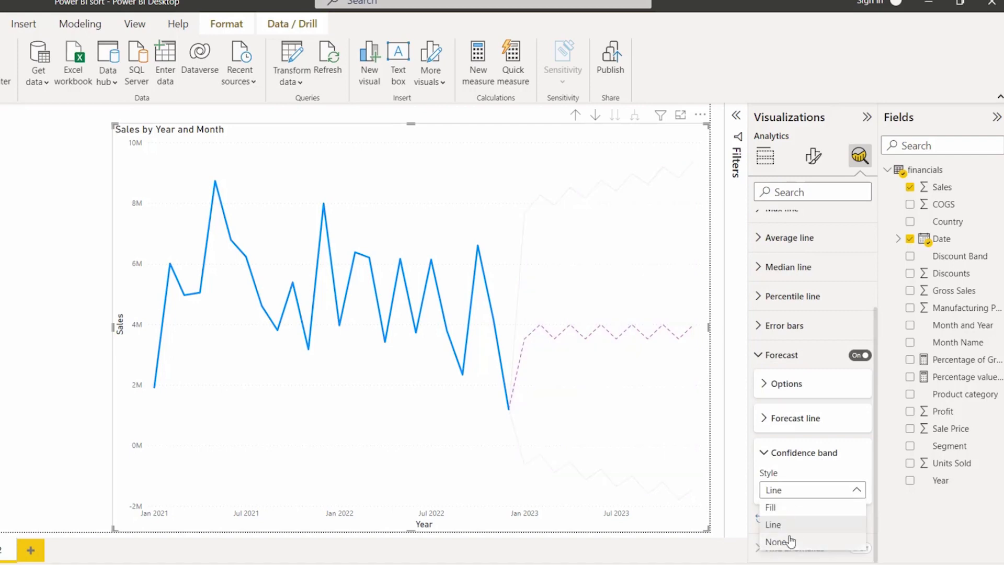
{"action": "left_click", "coordinate": [787, 541]}
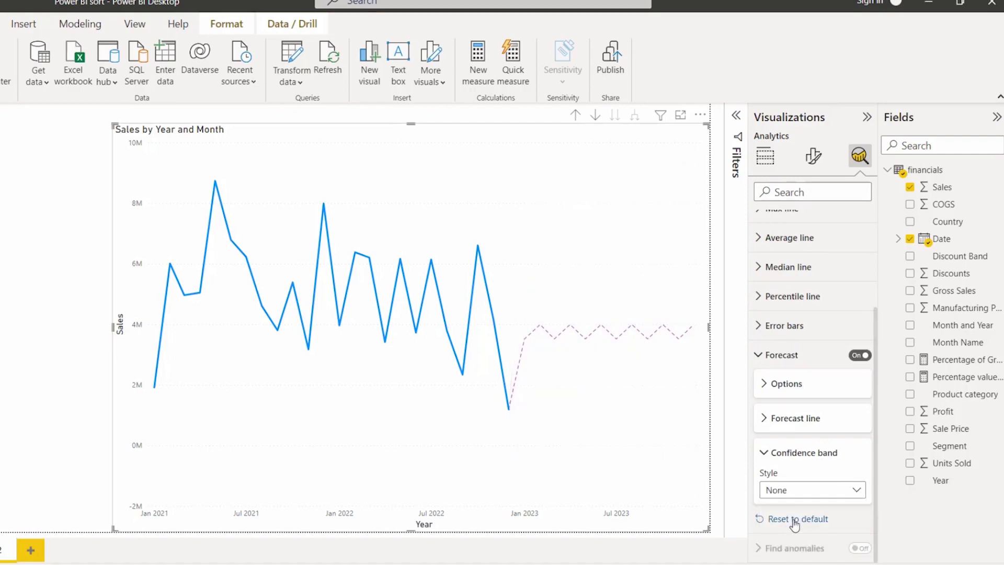
{"action": "left_click", "coordinate": [783, 490]}
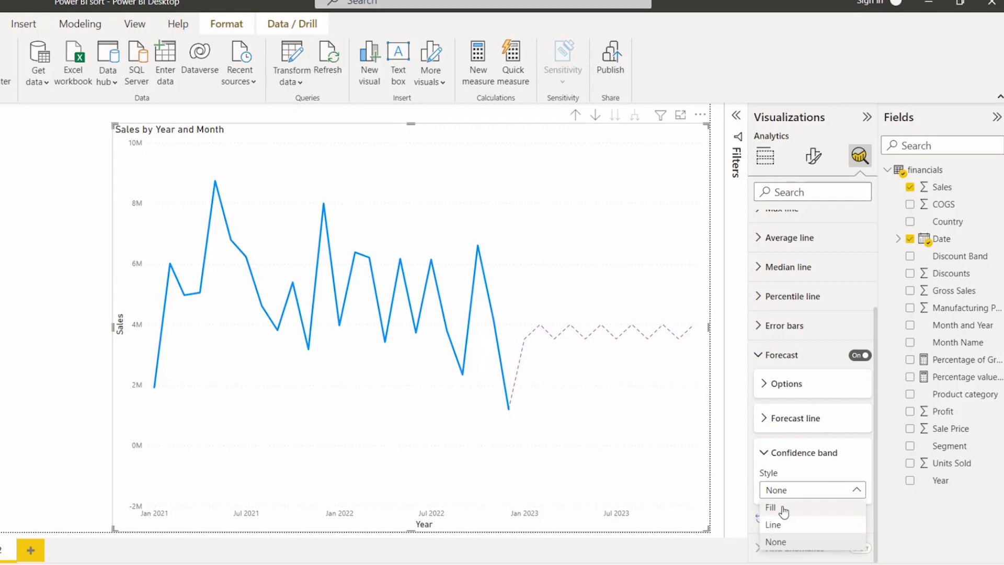
{"action": "left_click", "coordinate": [782, 508]}
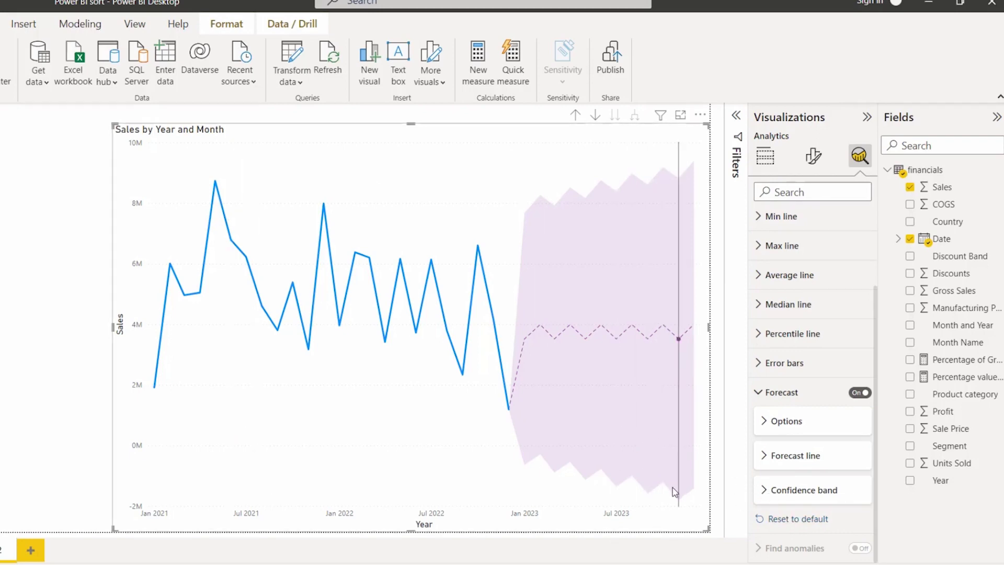
Step: Reset the analytics settings to default and turn the forecast back on
{"action": "left_click", "coordinate": [785, 520]}
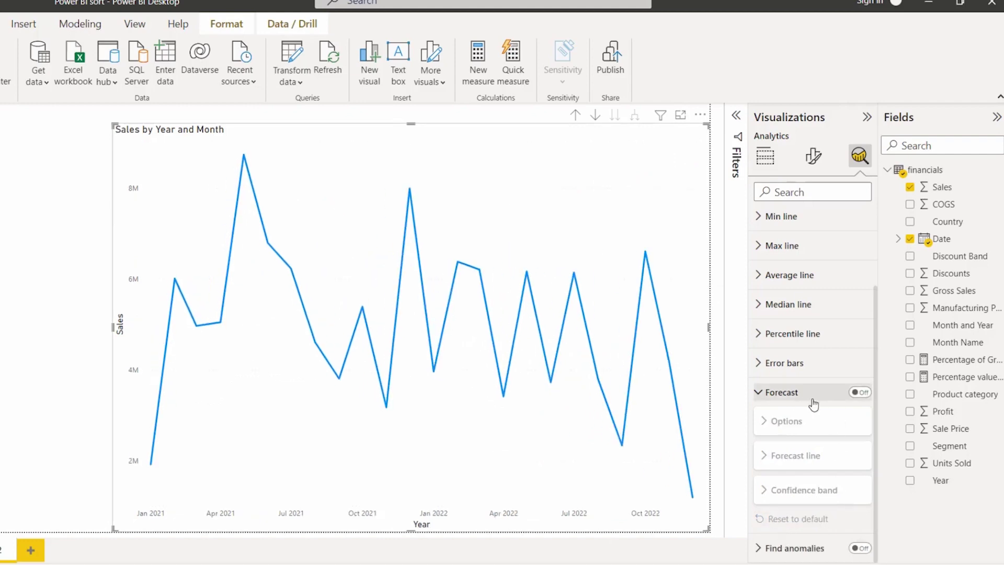
{"action": "left_click", "coordinate": [857, 393]}
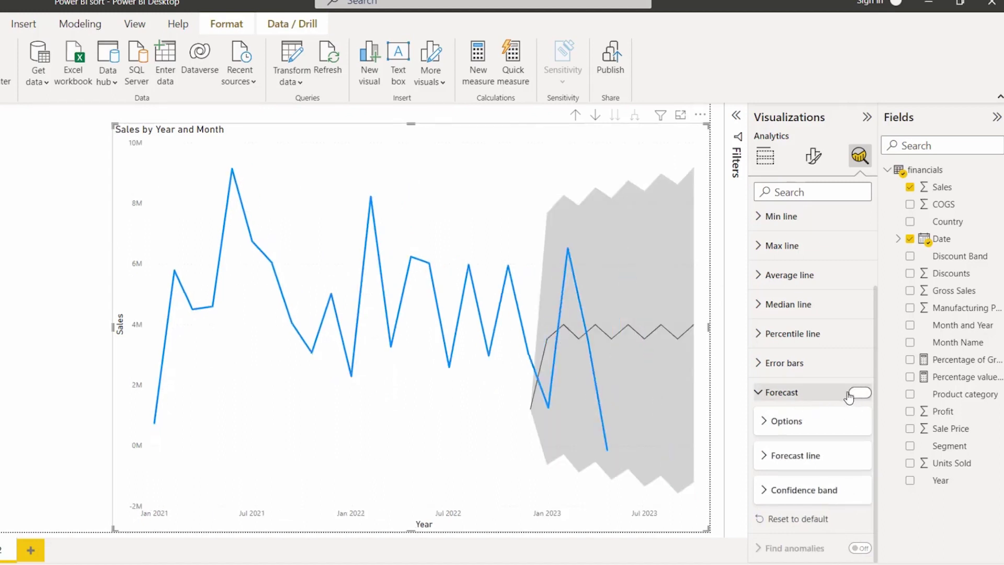
{"action": "left_click", "coordinate": [810, 456]}
{"action": "scroll", "coordinate": [809, 459], "scroll_direction": "down", "scroll_amount": 1}
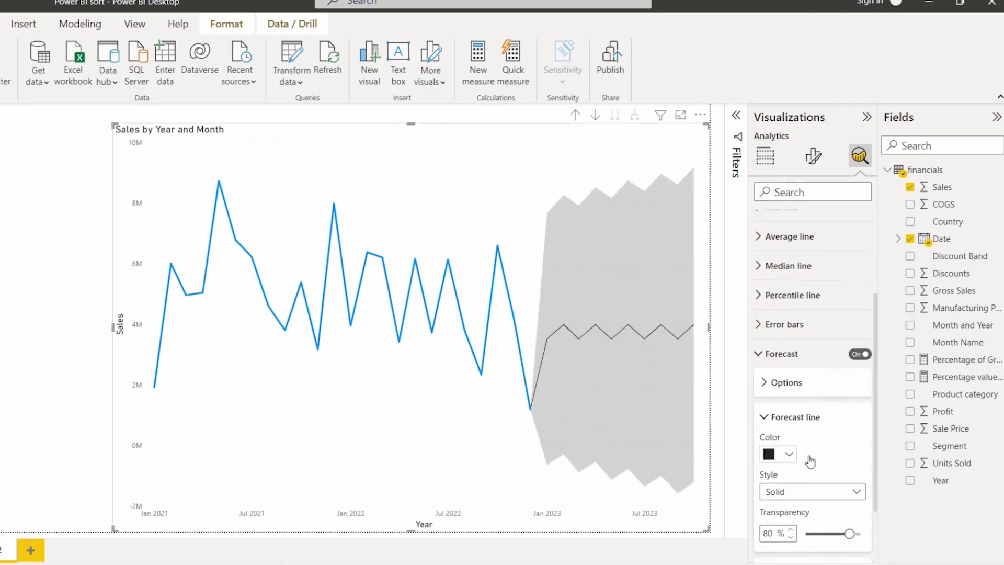
Step: Make the rebuilt forecast line purple and dashed
{"action": "left_click", "coordinate": [789, 439]}
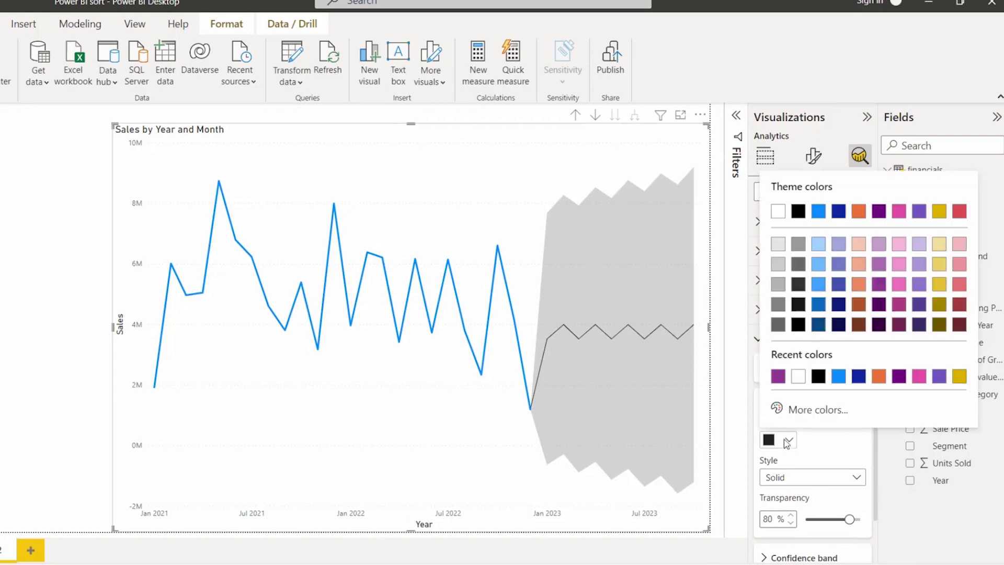
{"action": "left_click", "coordinate": [879, 282]}
{"action": "left_click", "coordinate": [855, 477]}
{"action": "left_click", "coordinate": [775, 495]}
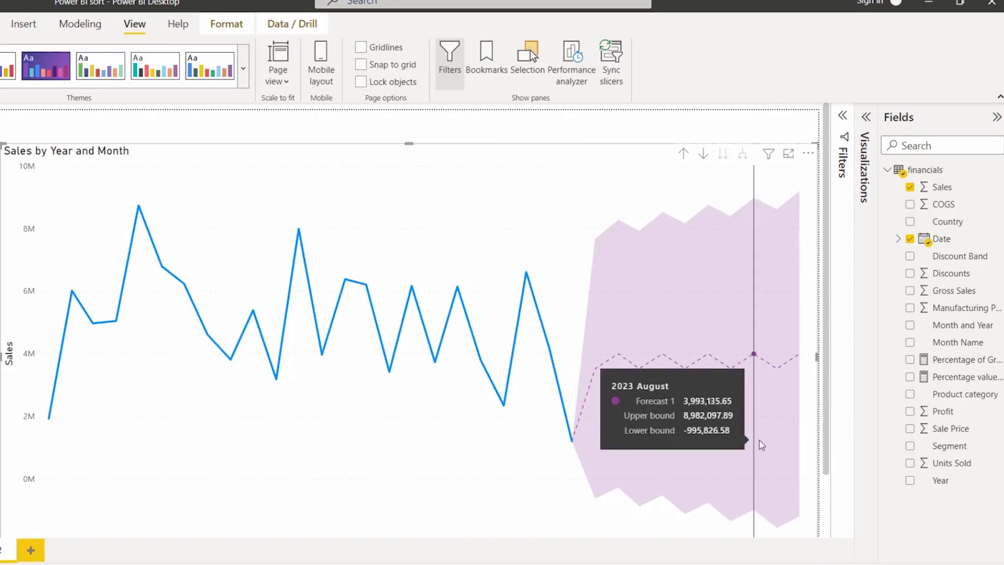
{"action": "left_click", "coordinate": [864, 167]}
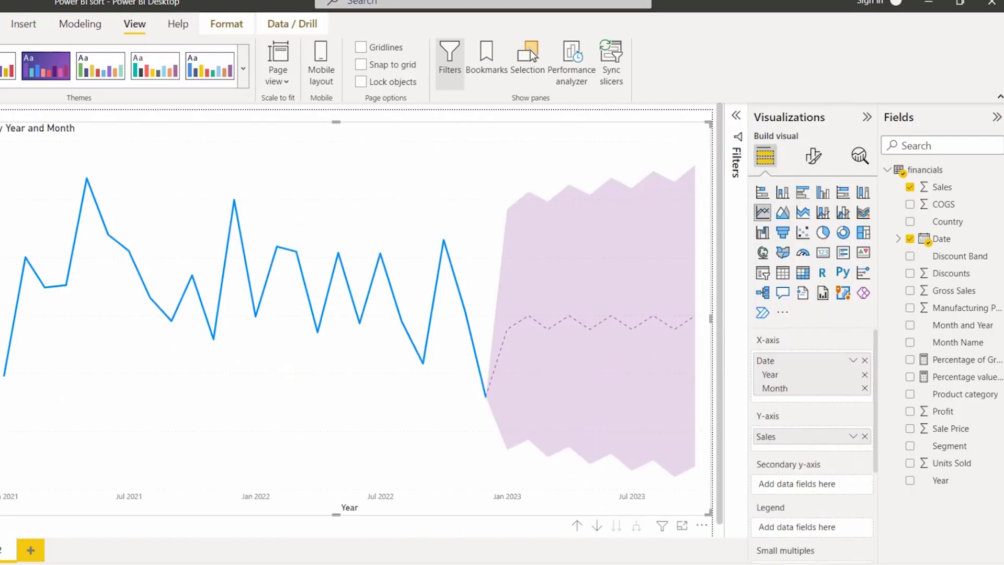